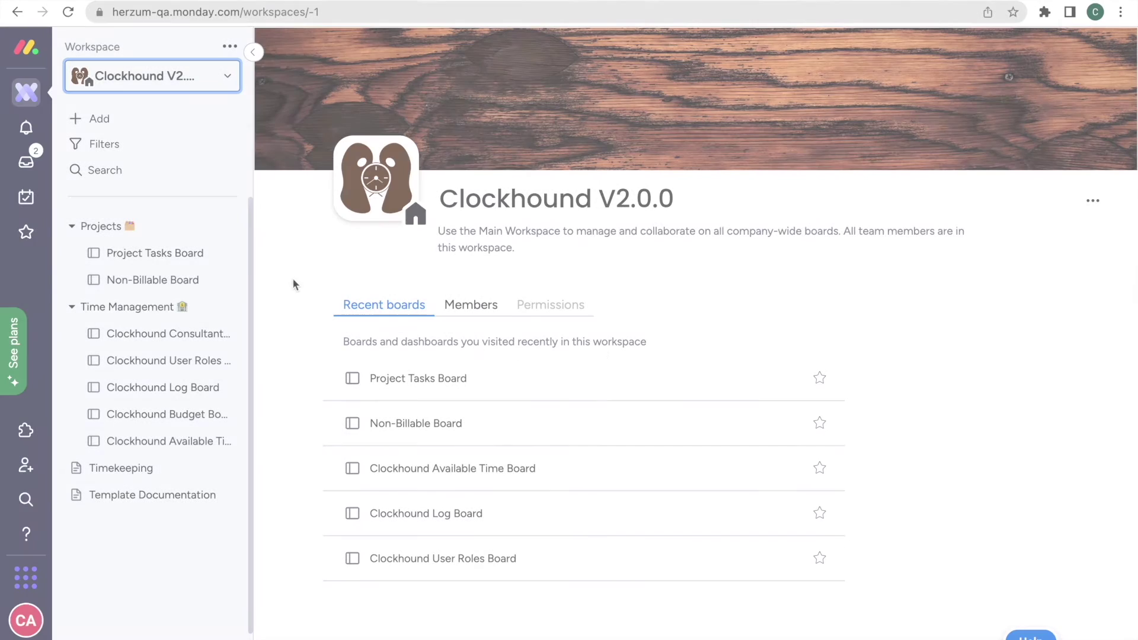
# Step: Add the Clockhound - Time Entry item view to Item 1 in the Project Tasks Board, searching the views for "clock"
pyautogui.click(190, 259)
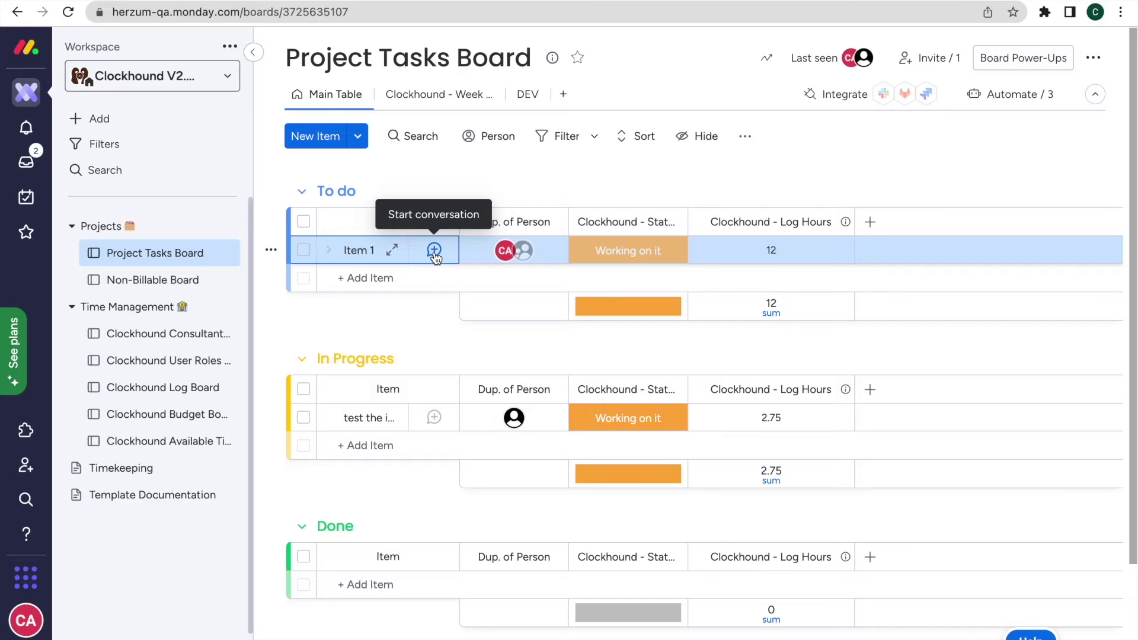
pyautogui.click(434, 252)
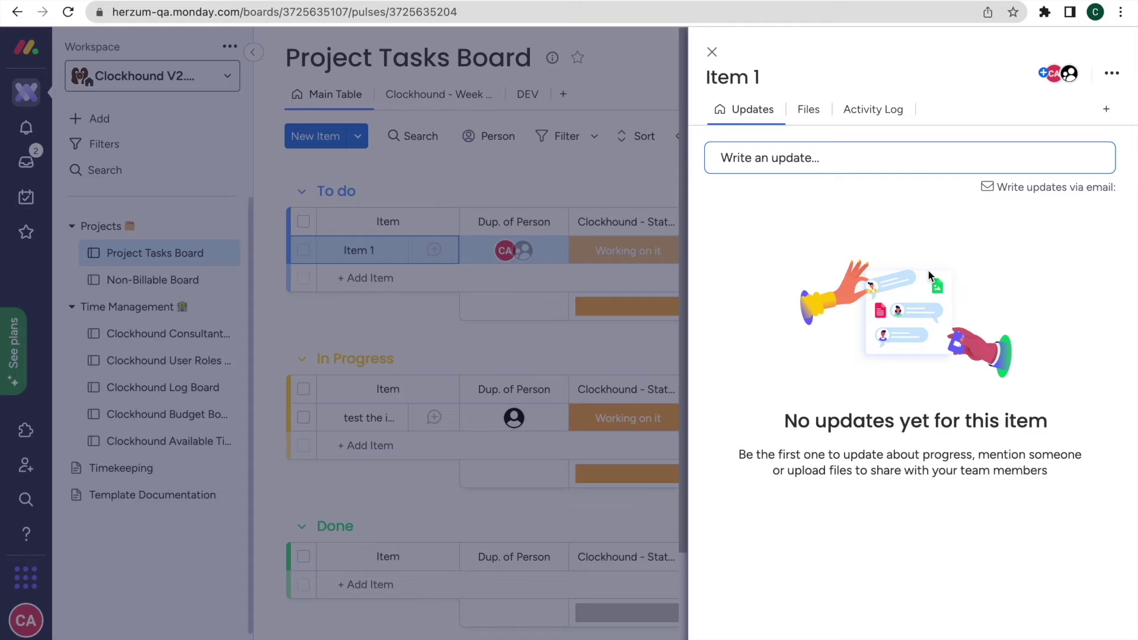
pyautogui.click(1108, 111)
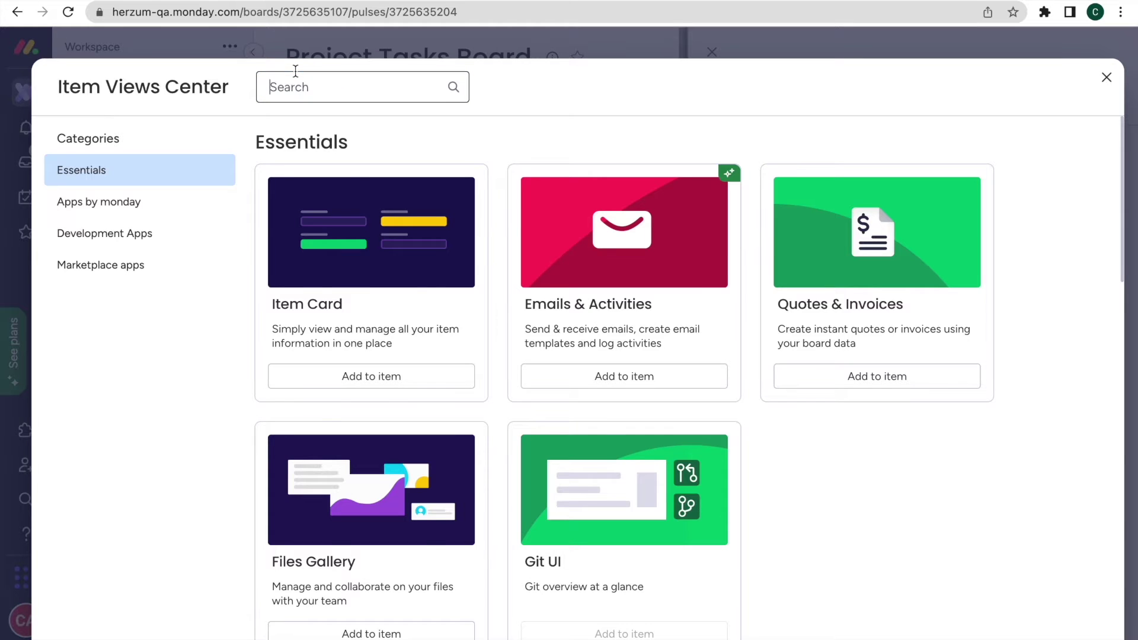
pyautogui.write('clock')
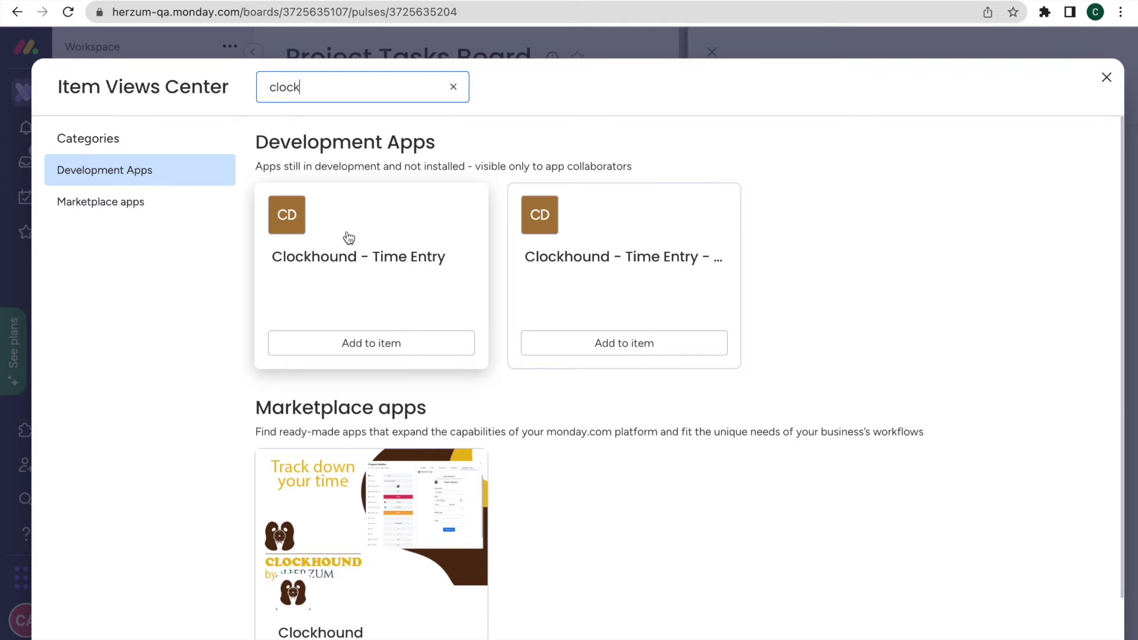
pyautogui.click(391, 252)
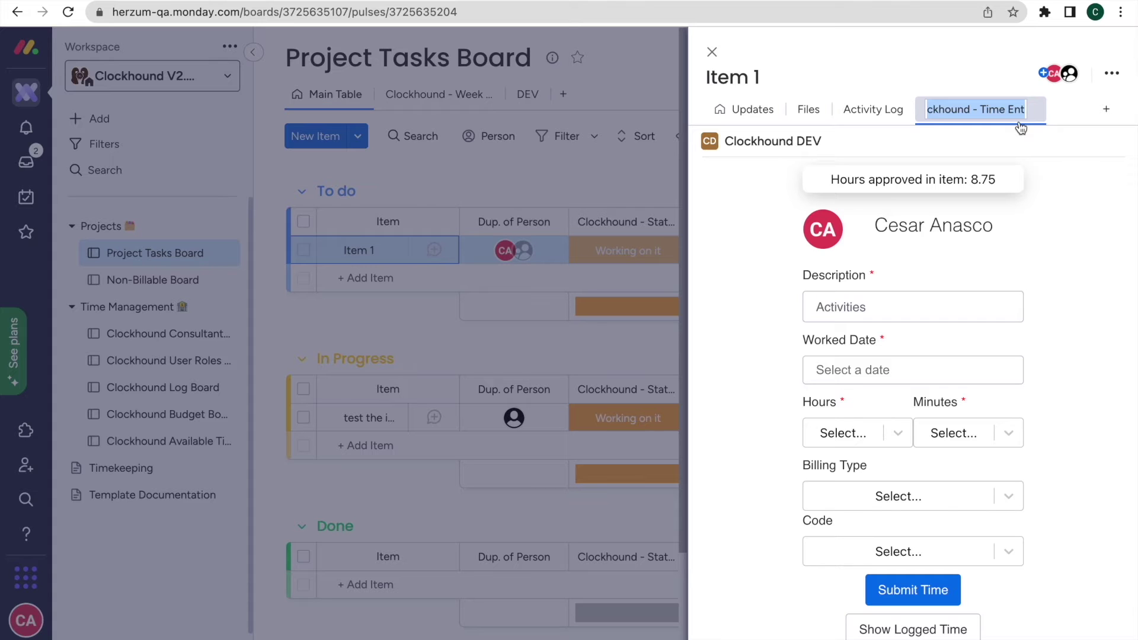
# Step: In the time entry form of the "test the interface" item, enter the description Test and worked date 2023-01-25
pyautogui.click(434, 417)
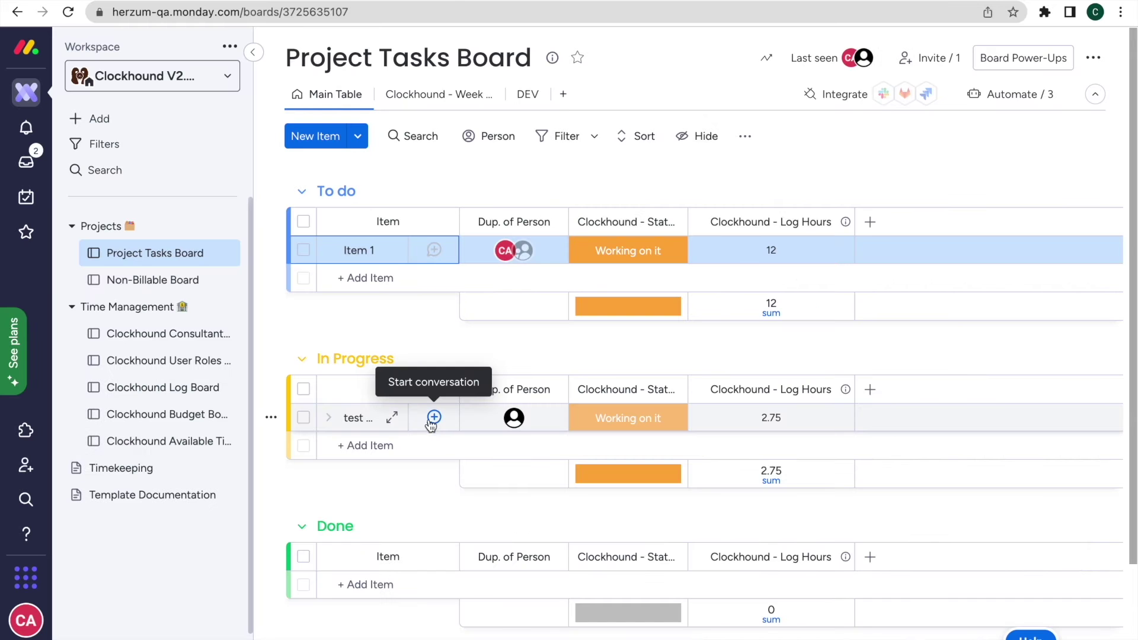
pyautogui.click(434, 417)
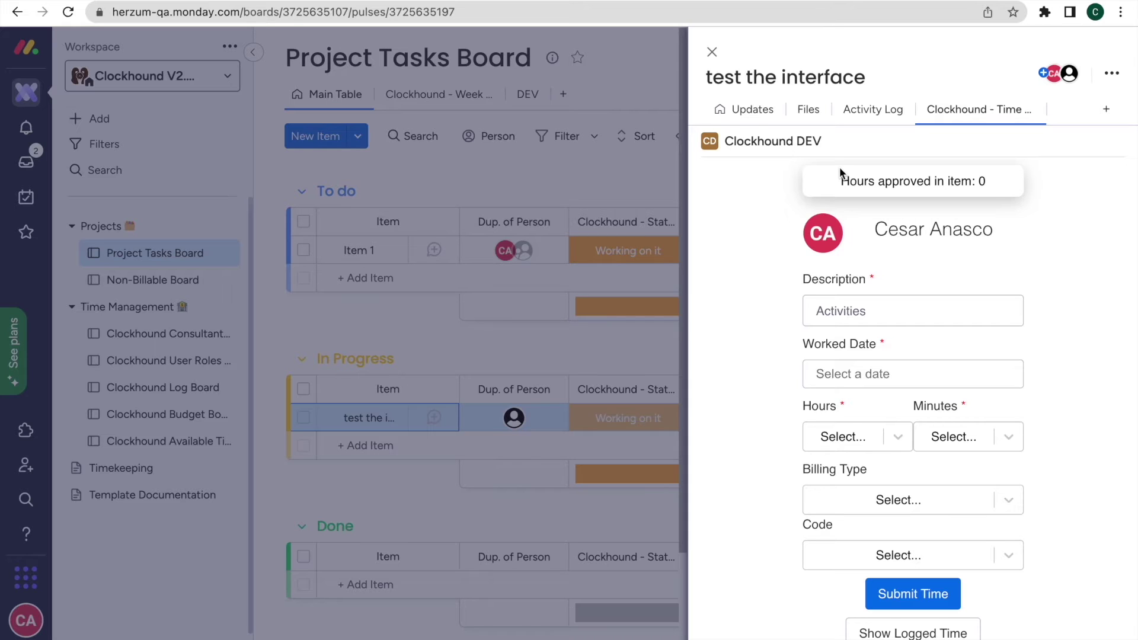
pyautogui.click(838, 307)
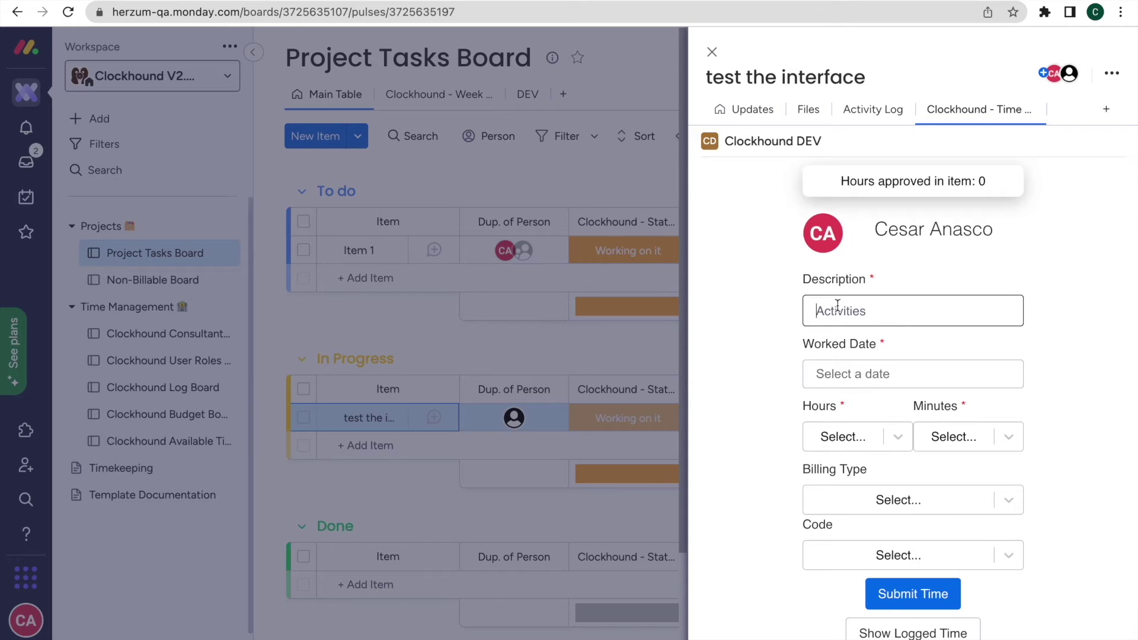
pyautogui.write('Test')
pyautogui.click(848, 368)
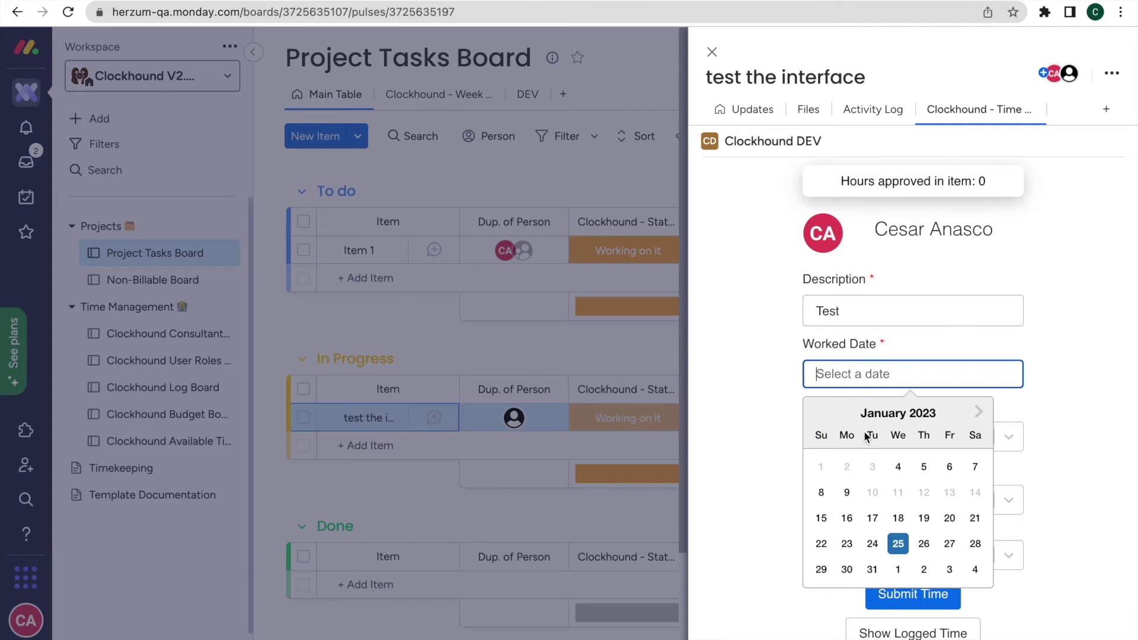
pyautogui.click(898, 546)
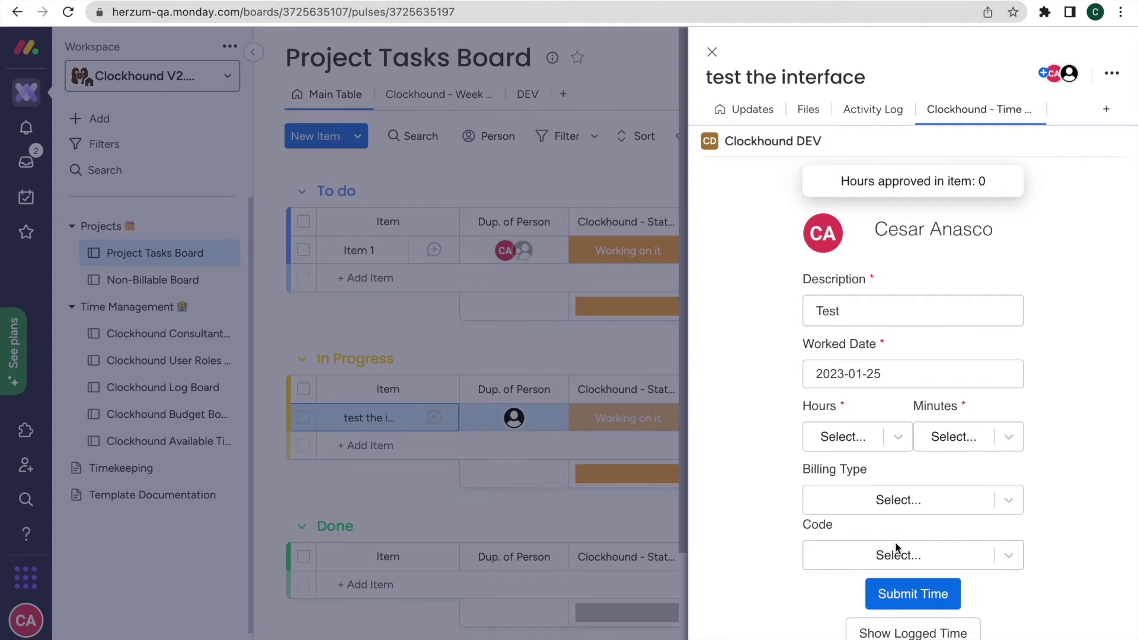
# Step: Set the worked time in the entry form to 2 hours and 15 minutes
pyautogui.click(847, 437)
pyautogui.click(848, 548)
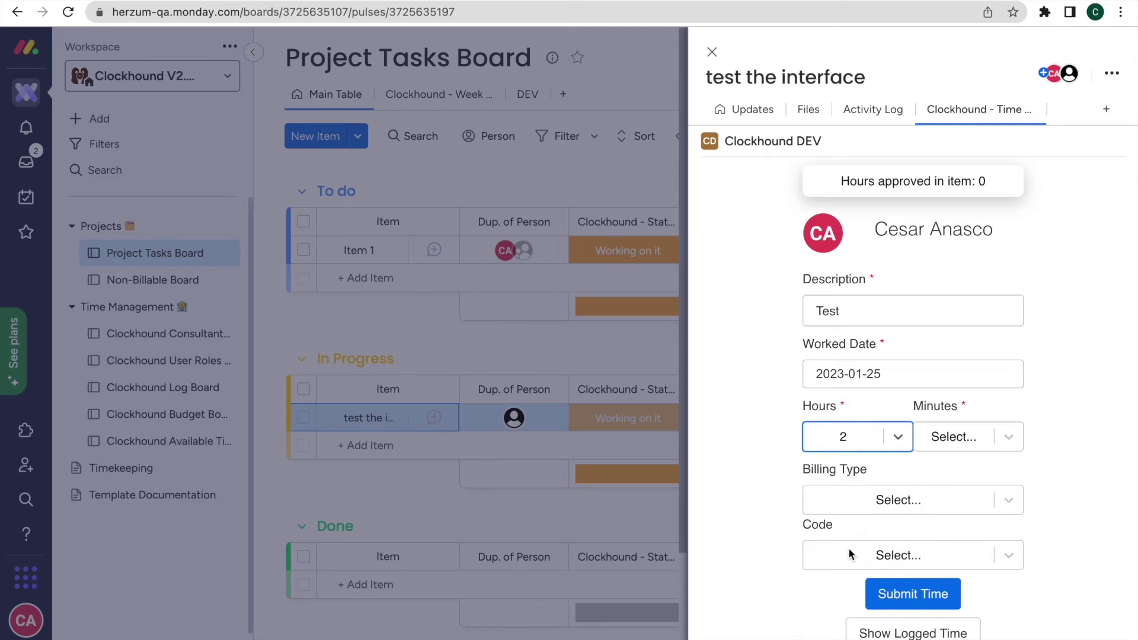
pyautogui.click(947, 439)
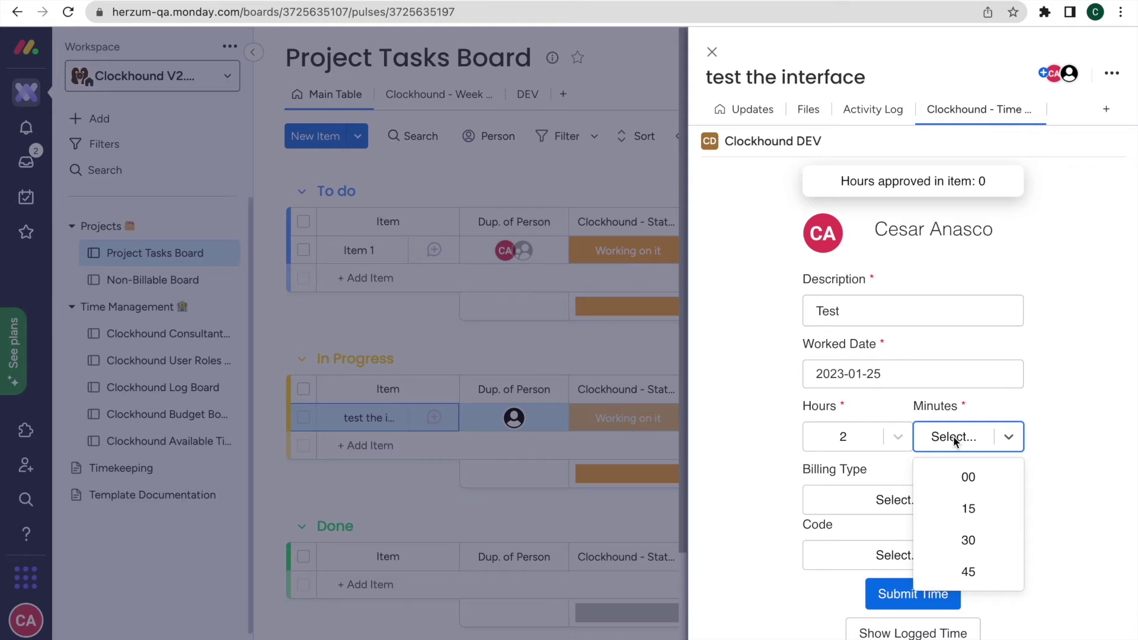
pyautogui.click(994, 510)
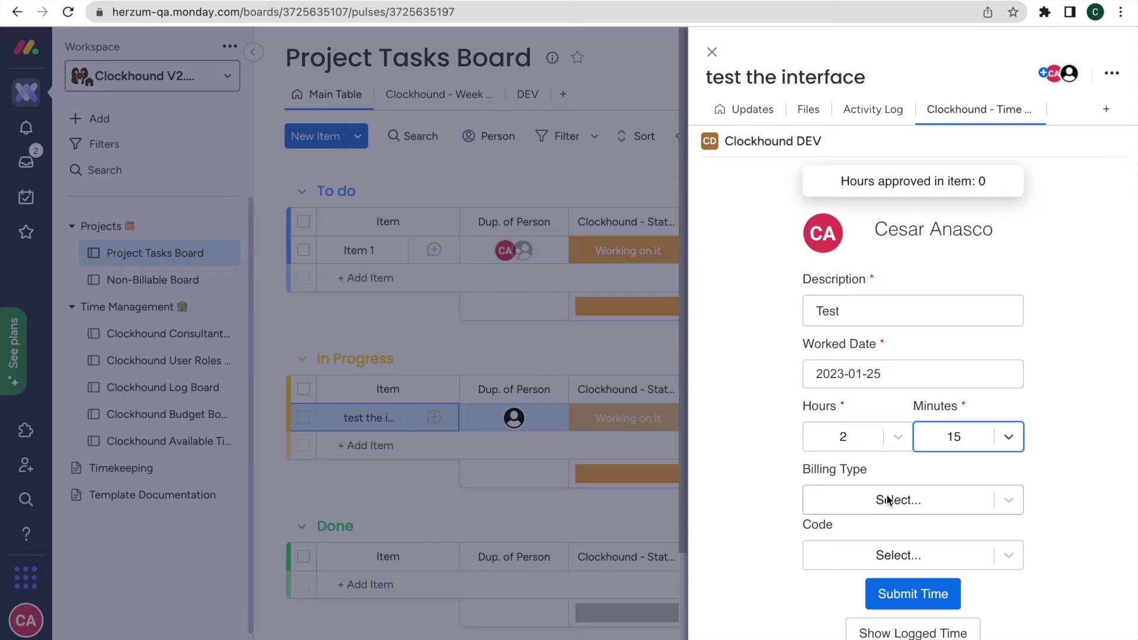
# Step: Set the billing type to Billable and the code to Code 1, and submit the time entry
pyautogui.click(915, 498)
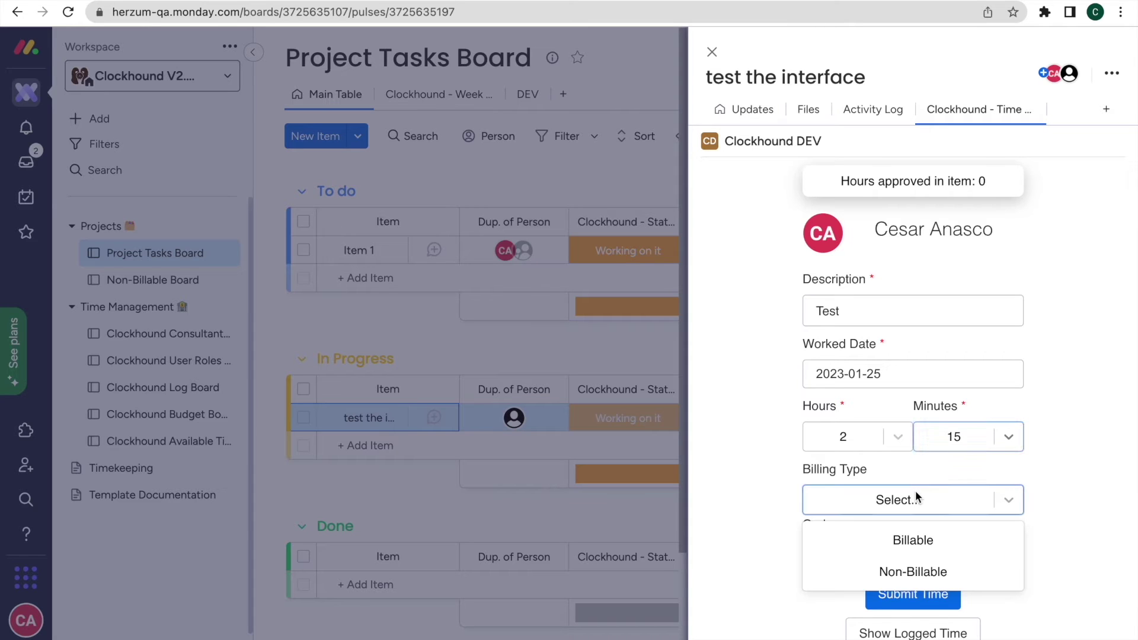
pyautogui.click(891, 539)
pyautogui.click(926, 557)
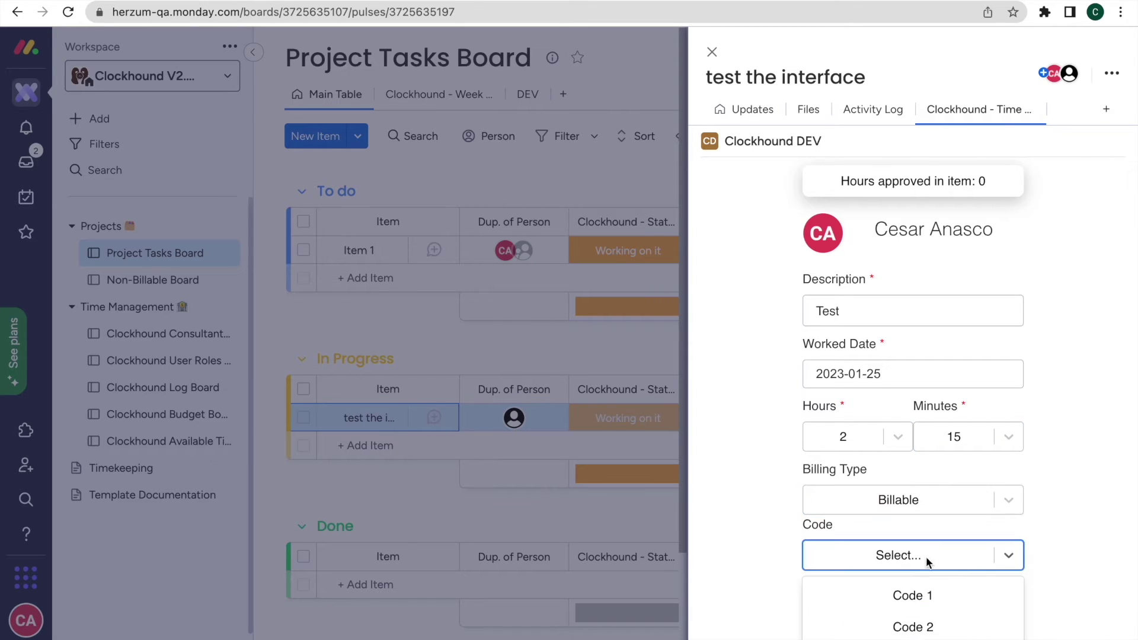
pyautogui.click(921, 593)
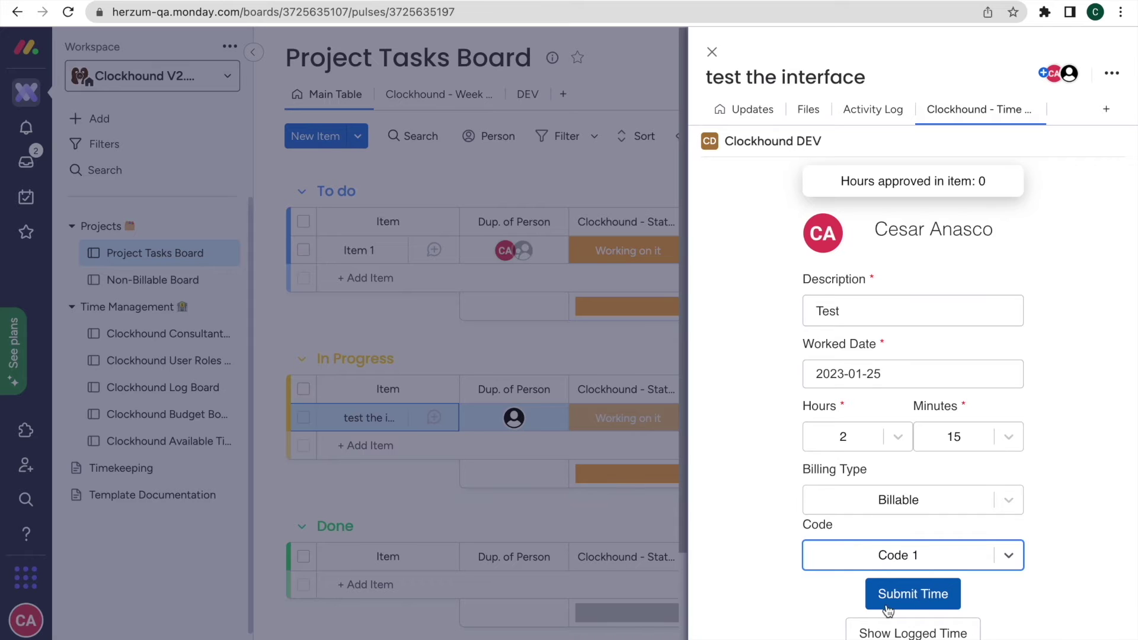
pyautogui.click(898, 595)
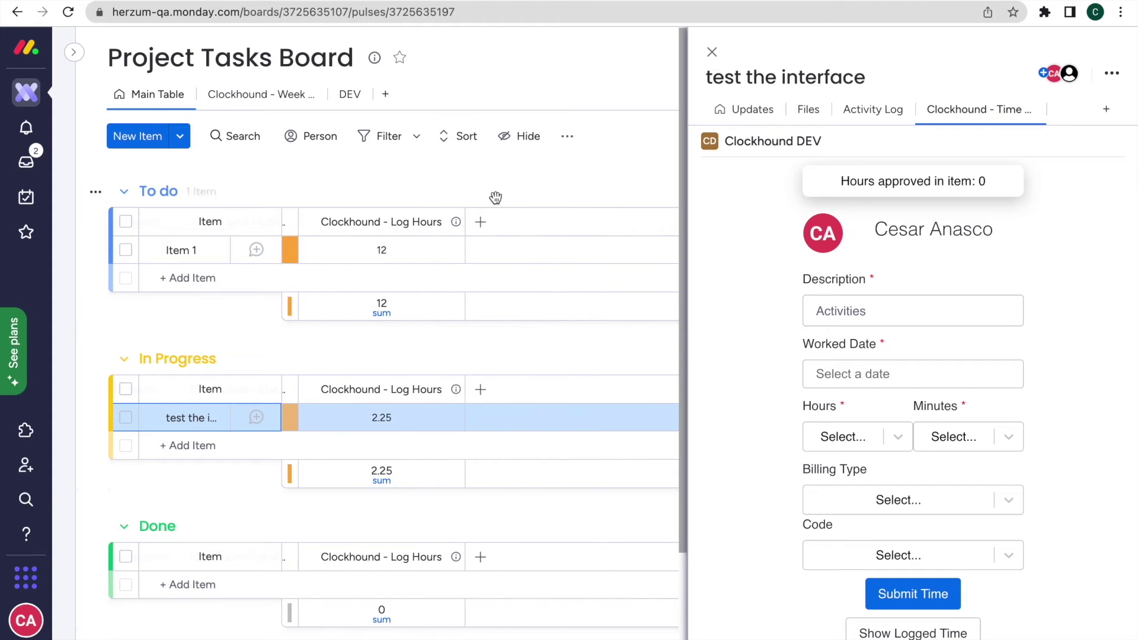
# Step: Widen the Clockhound - Status column to fit its full title, close the item's details and restore the workspace board list
pyautogui.moveTo(510, 224); pyautogui.dragTo(535, 225)
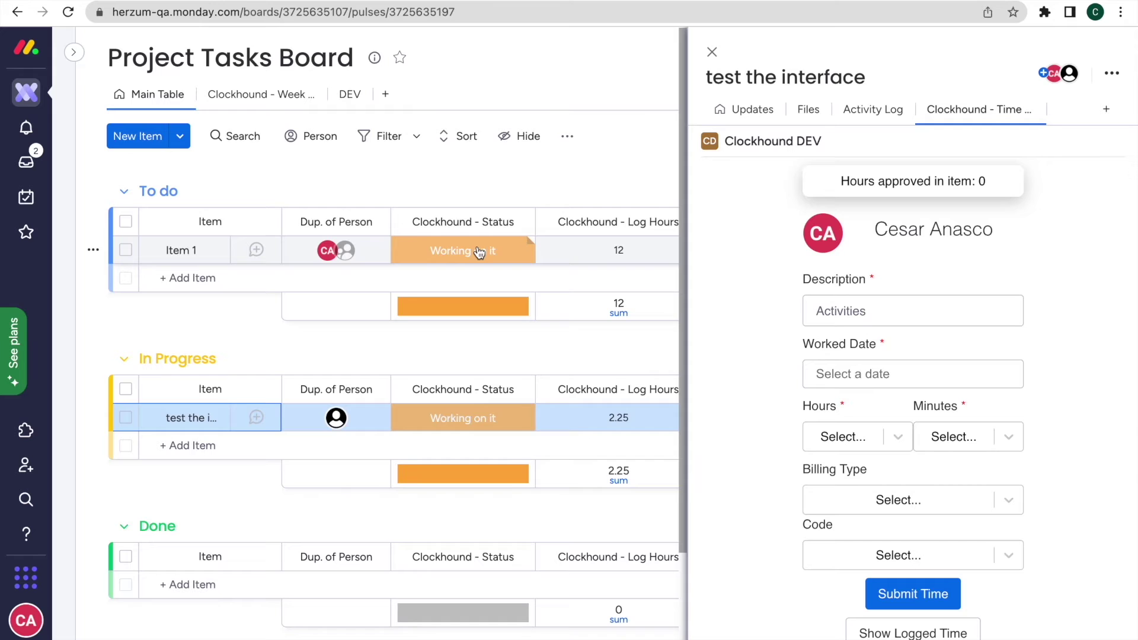
pyautogui.hscroll(5, 496, 253)
pyautogui.click(501, 249)
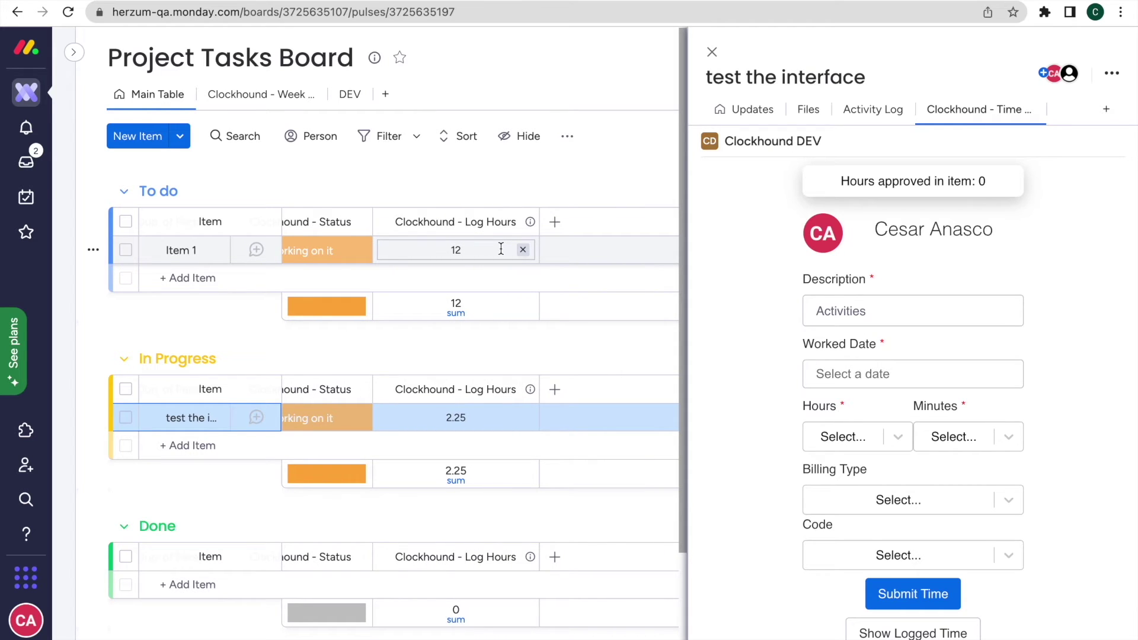
pyautogui.click(526, 302)
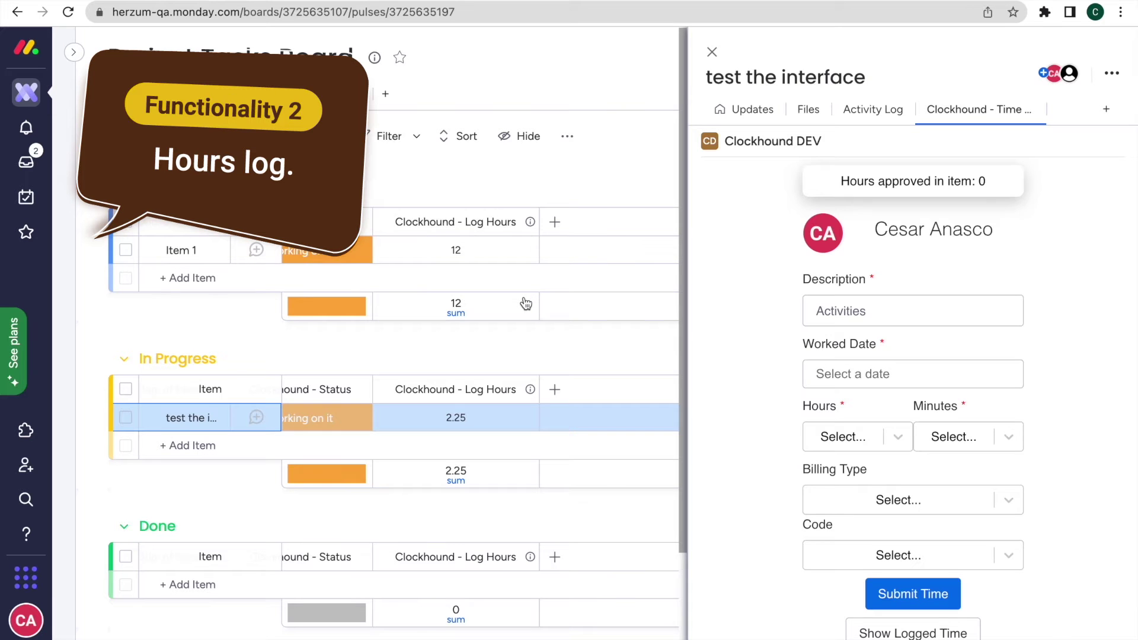
pyautogui.click(712, 52)
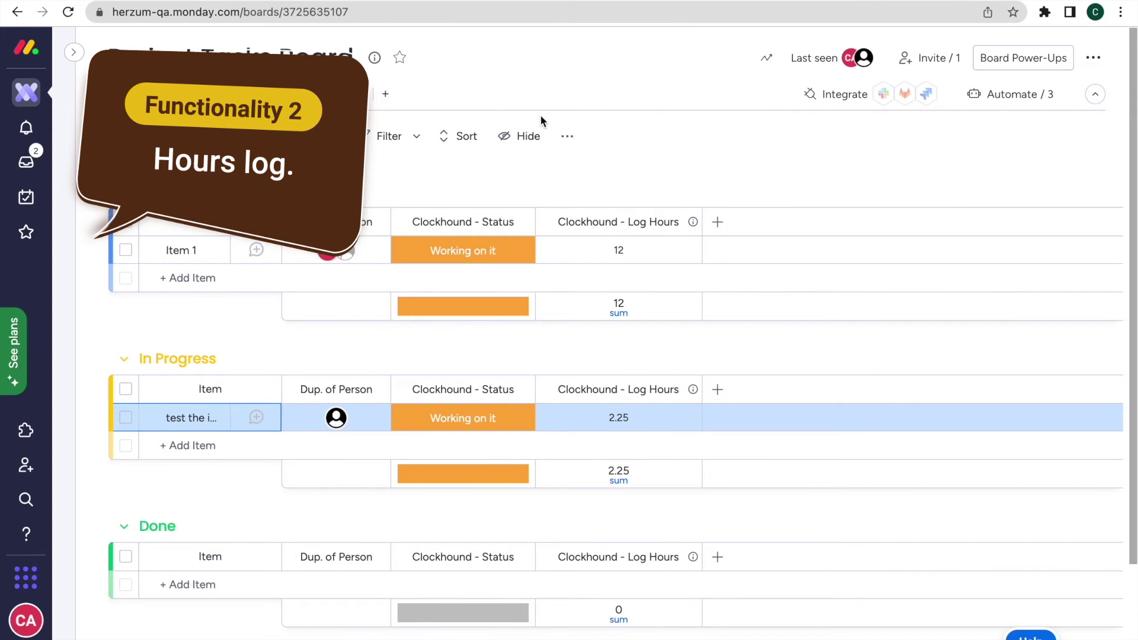
pyautogui.click(74, 52)
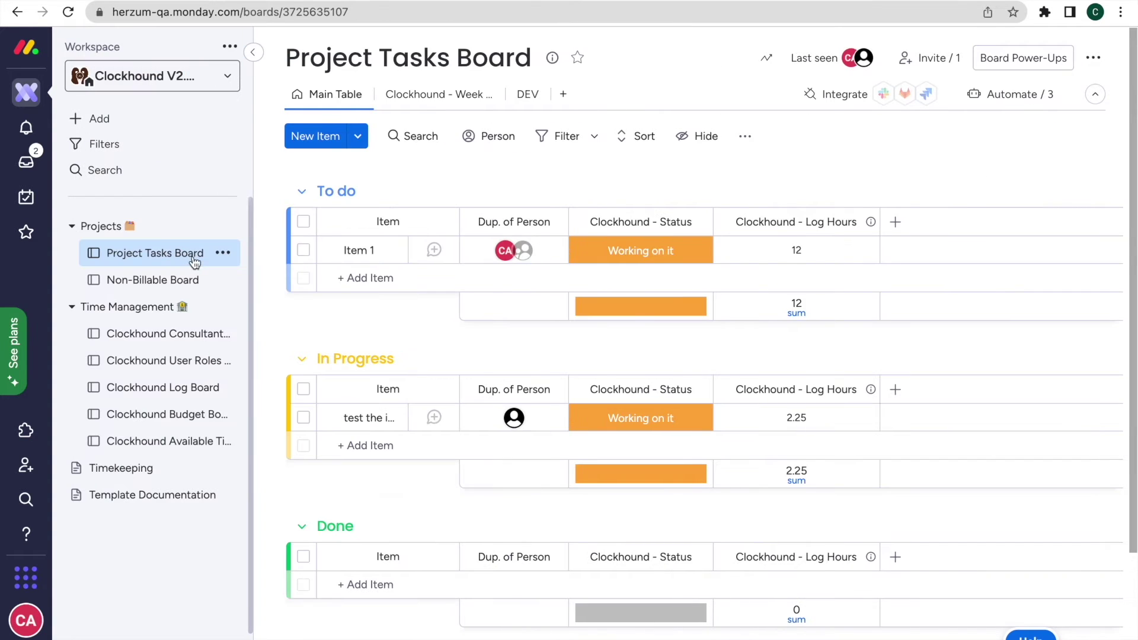
# Step: Review the approved, entered and archived time entries in the Clockhound Log Board
pyautogui.click(172, 390)
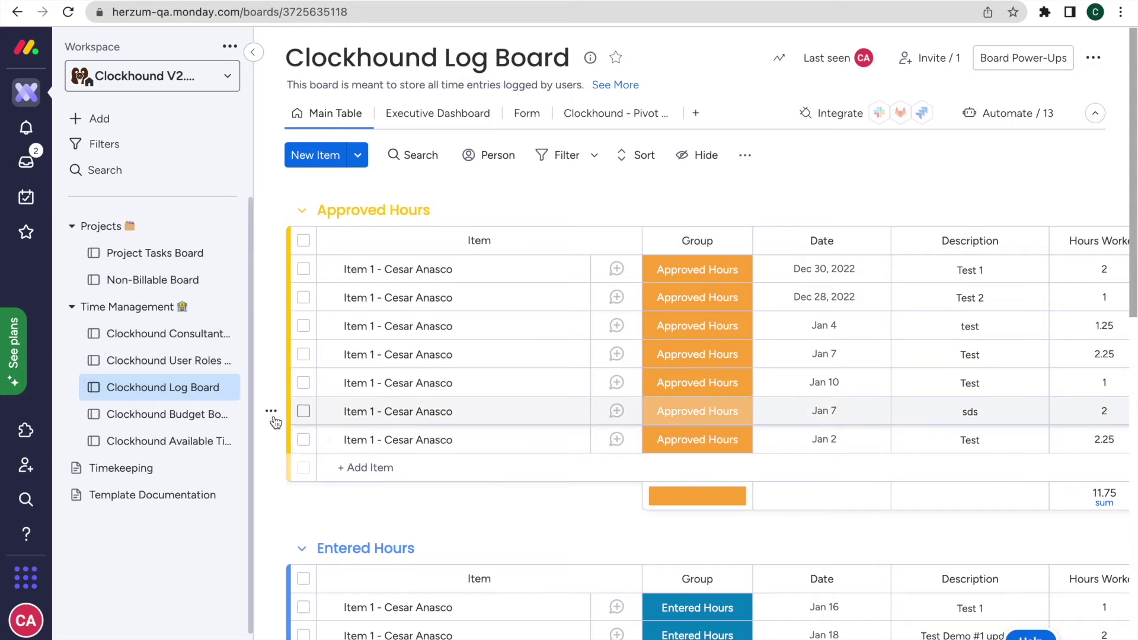
pyautogui.scroll(-5, 504, 456)
pyautogui.scroll(-10, 490, 463)
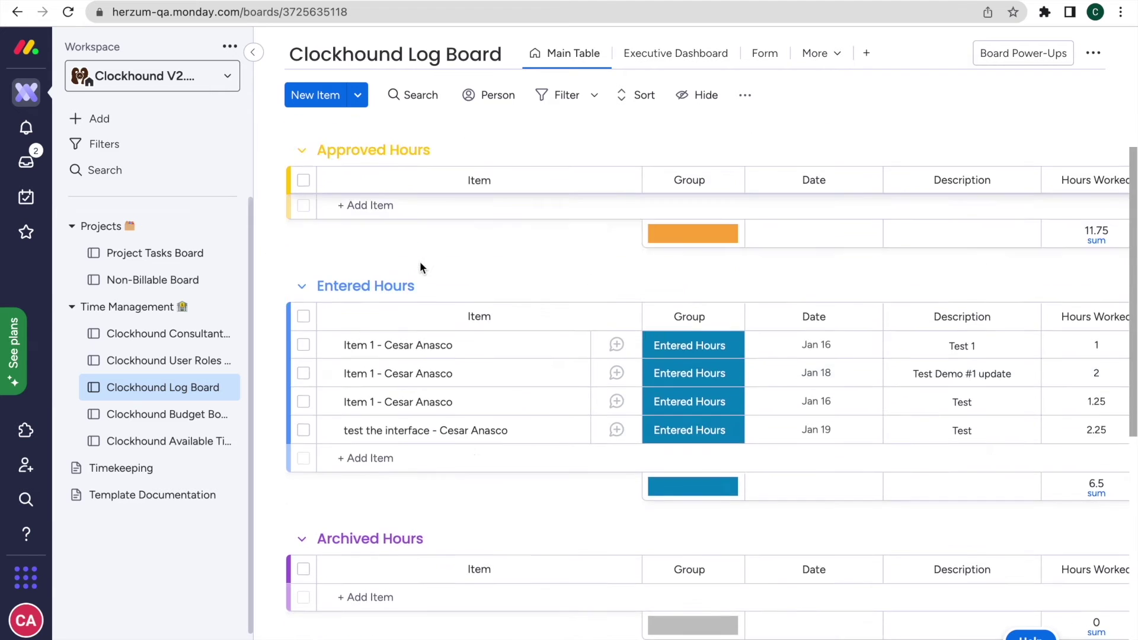
pyautogui.scroll(-10, 397, 303)
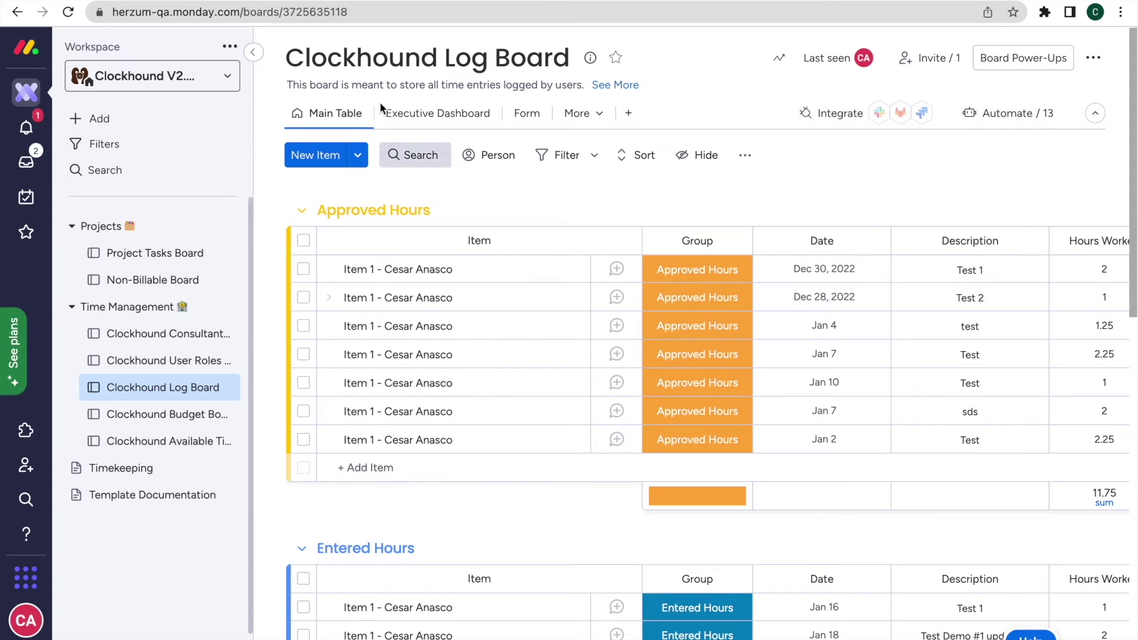
# Step: In the log board's Clockhound - Pivot Table view, move Week Day to the unused fields and User to the column fields
pyautogui.click(577, 114)
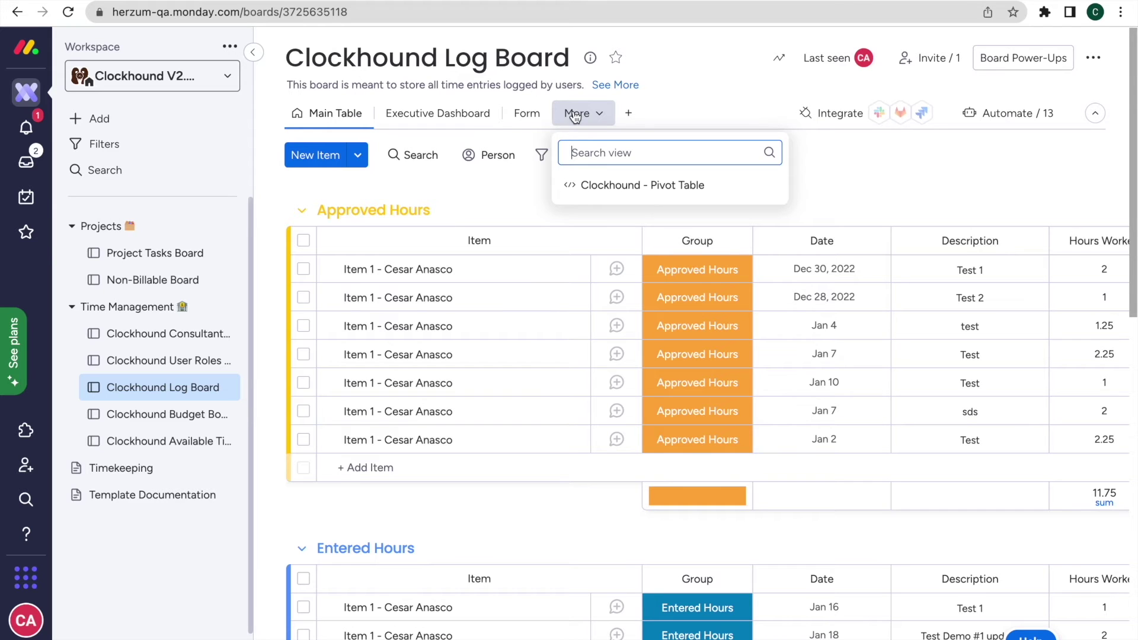
pyautogui.click(617, 185)
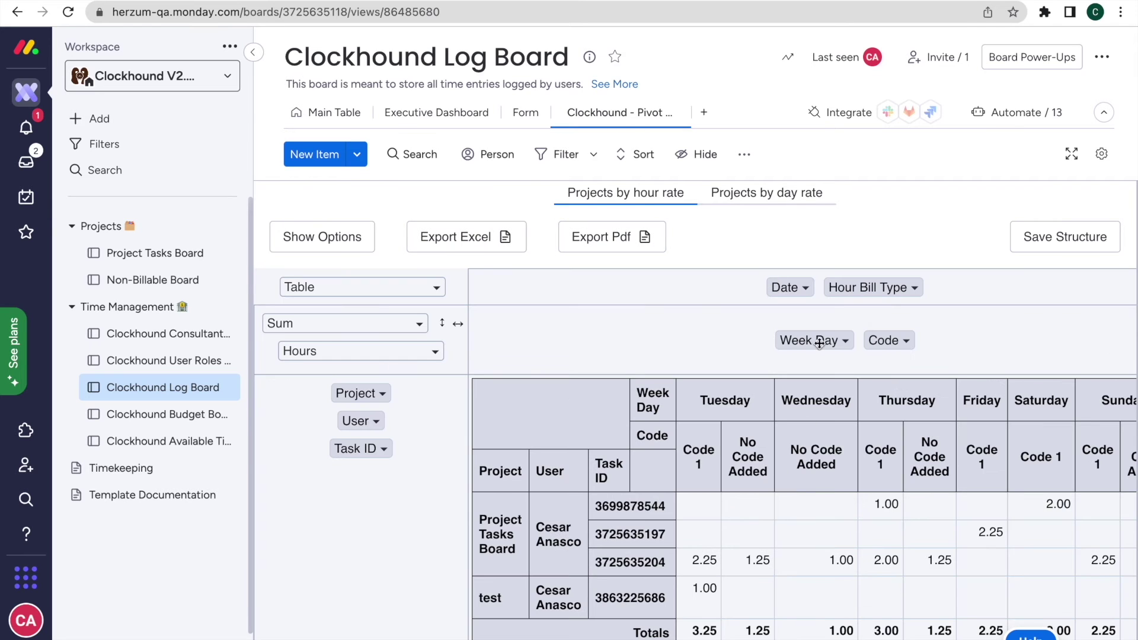
pyautogui.moveTo(808, 339); pyautogui.dragTo(683, 286)
pyautogui.moveTo(374, 421); pyautogui.dragTo(635, 358)
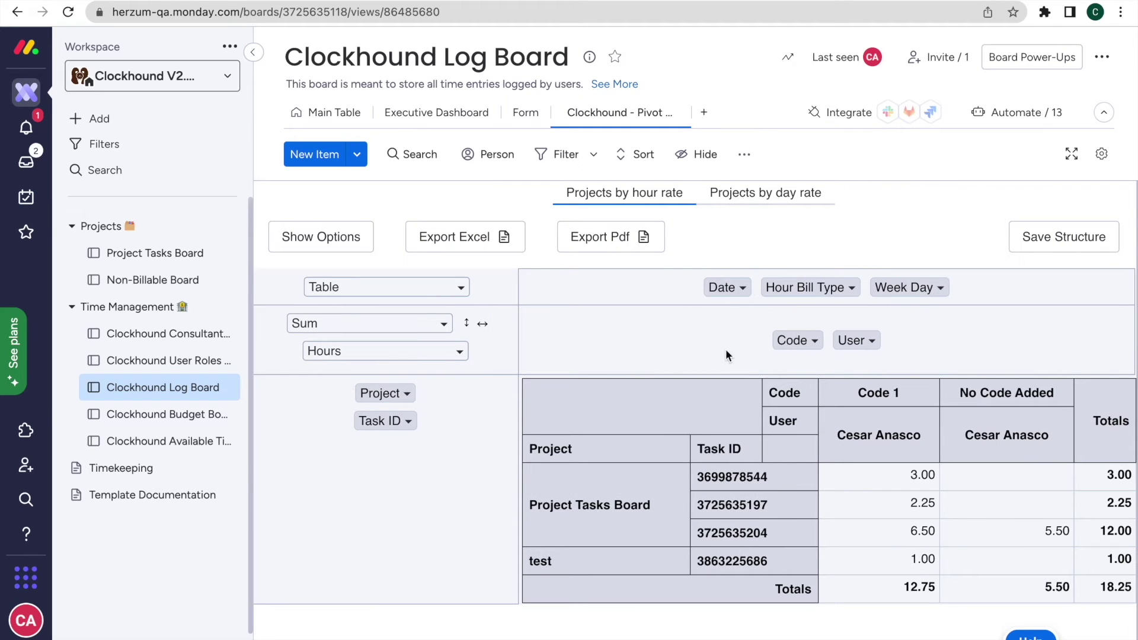
# Step: Save the pivot table structure, and reopen the view with its layout options shown
pyautogui.click(1067, 237)
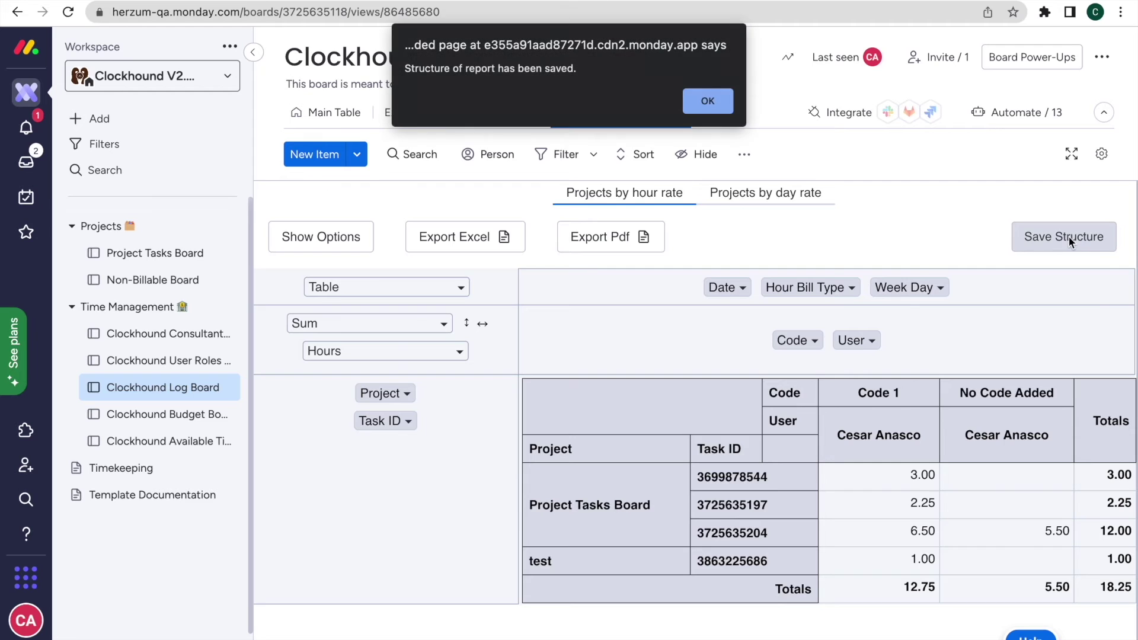
pyautogui.click(708, 101)
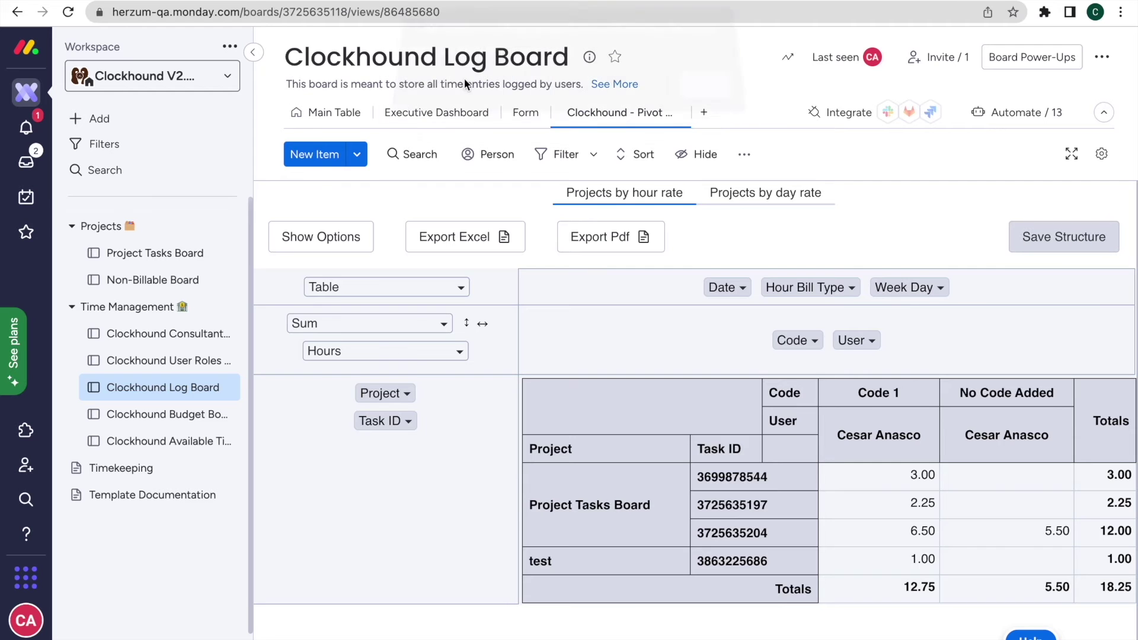
pyautogui.click(314, 111)
pyautogui.click(616, 113)
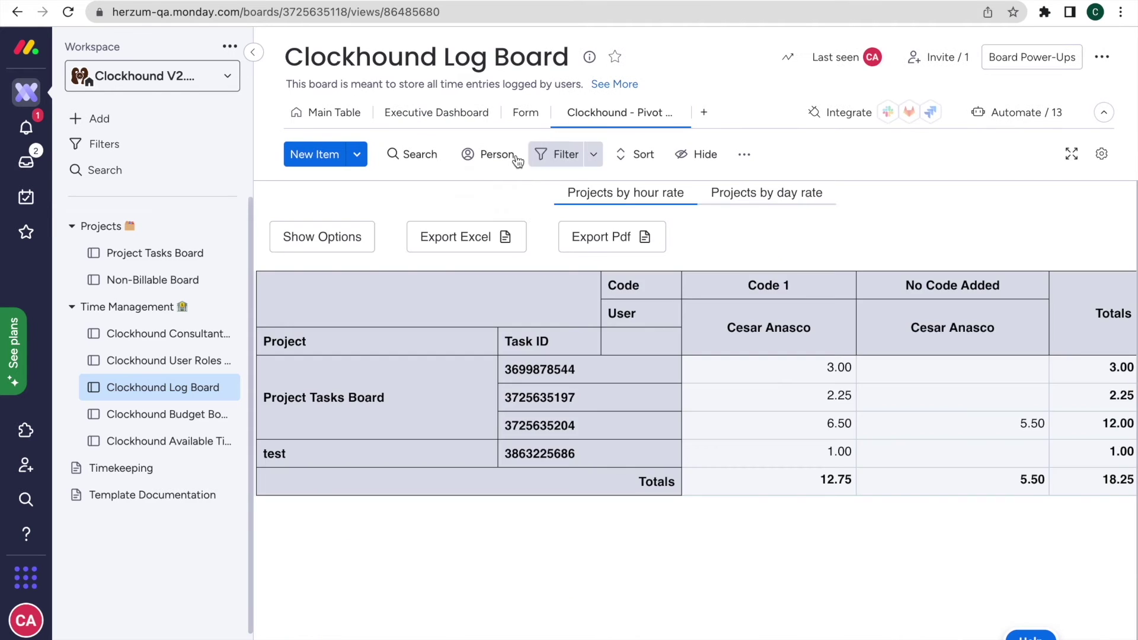
pyautogui.click(332, 236)
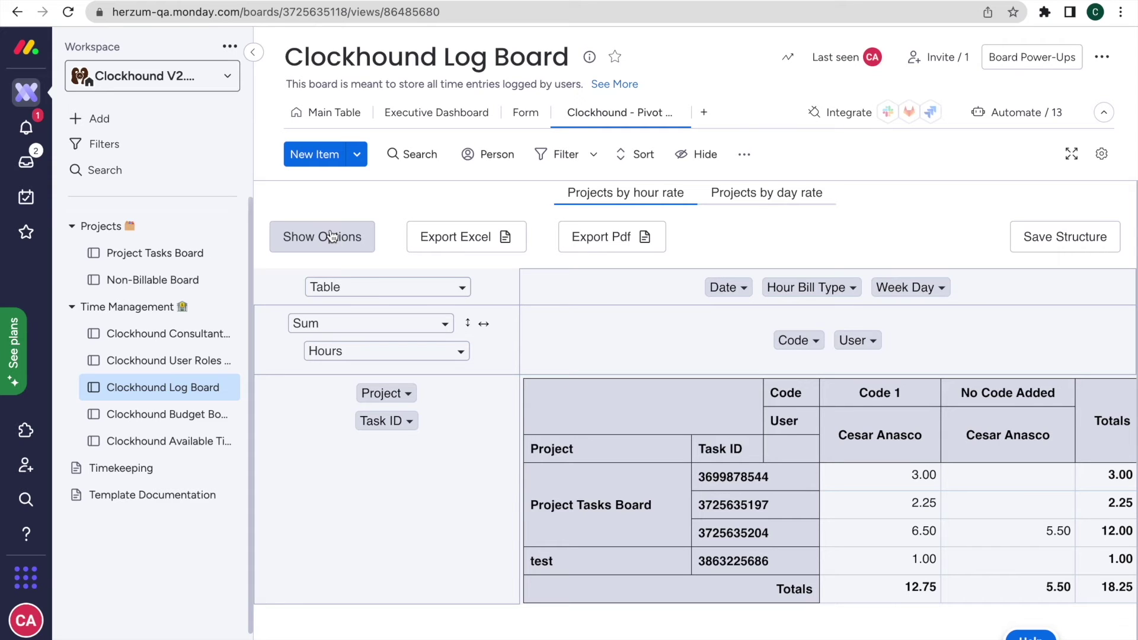
# Step: Open the Clockhound Budget Board and set the role of the Project Tasks Board item to Project Manager
pyautogui.click(172, 418)
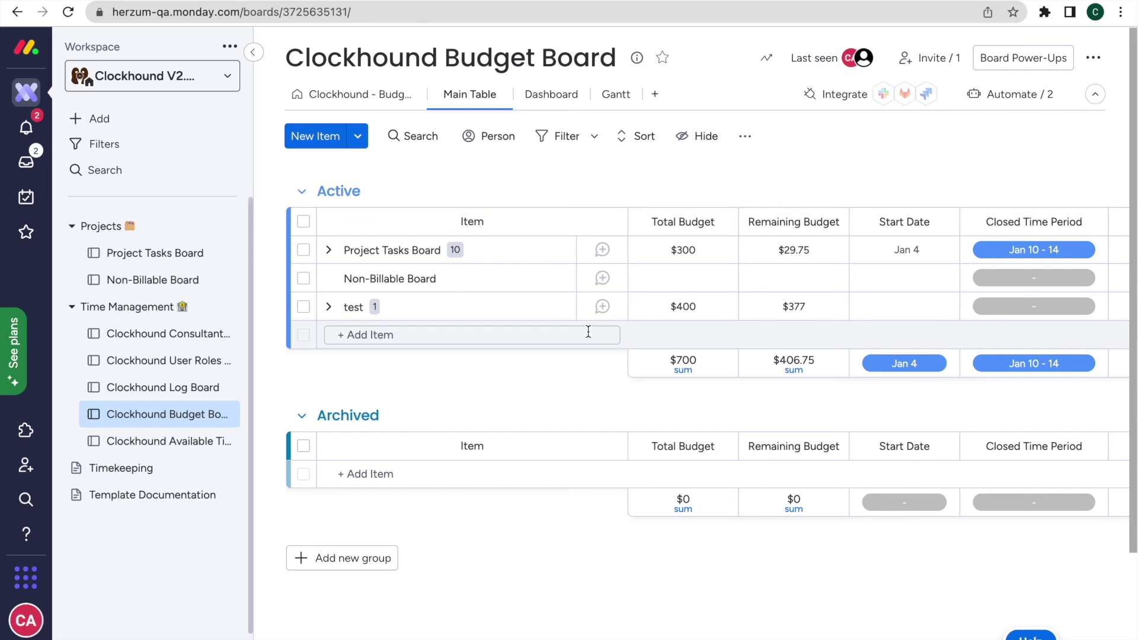
pyautogui.hscroll(4, 762, 274)
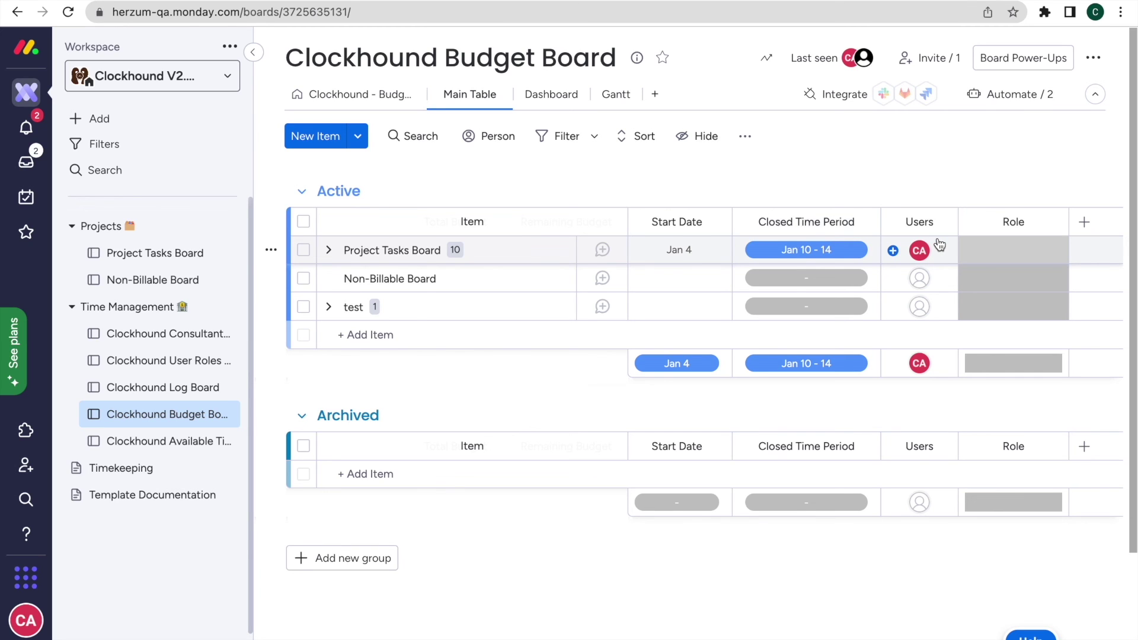
pyautogui.click(985, 248)
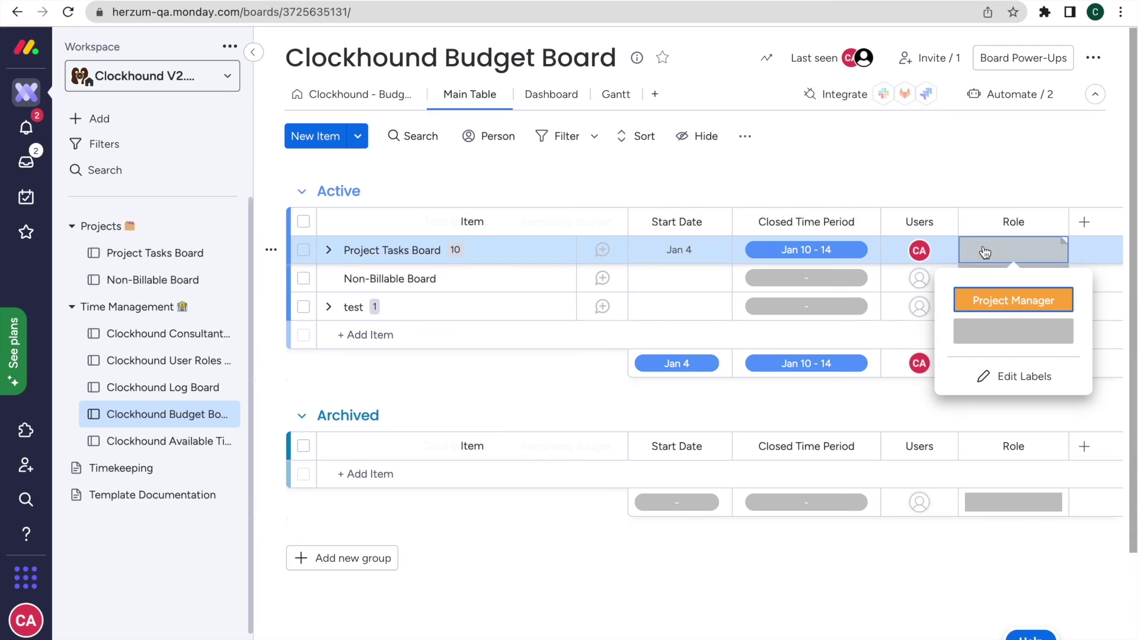
pyautogui.click(994, 301)
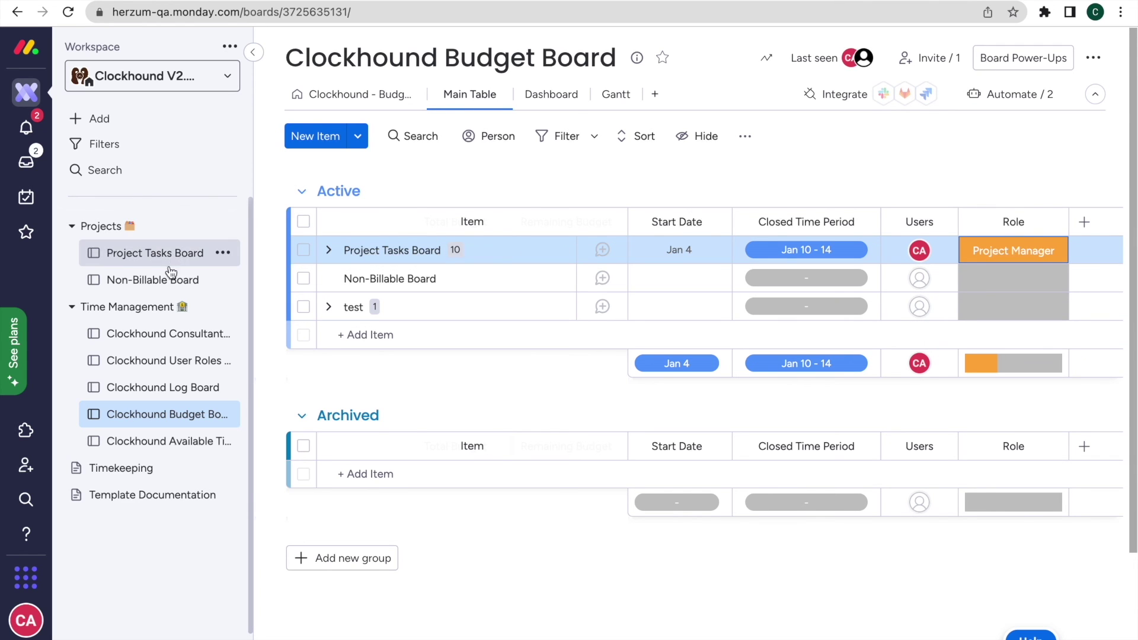
# Step: Open Item 1 from the Project Tasks Board and show its Clockhound time tracking view
pyautogui.click(114, 255)
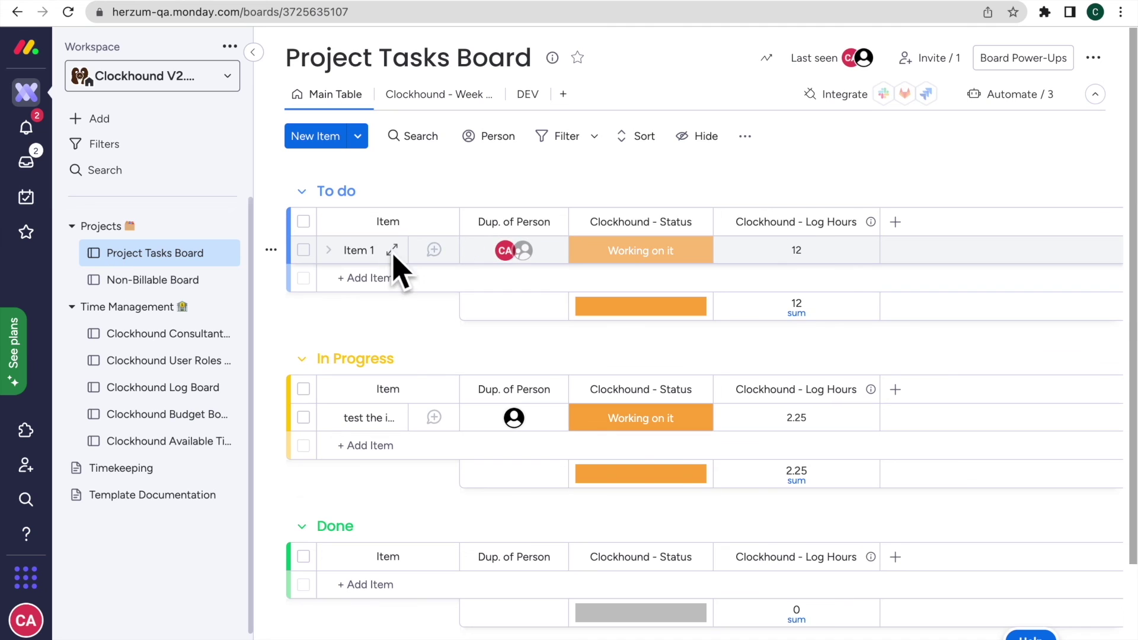
pyautogui.click(394, 250)
pyautogui.click(1015, 109)
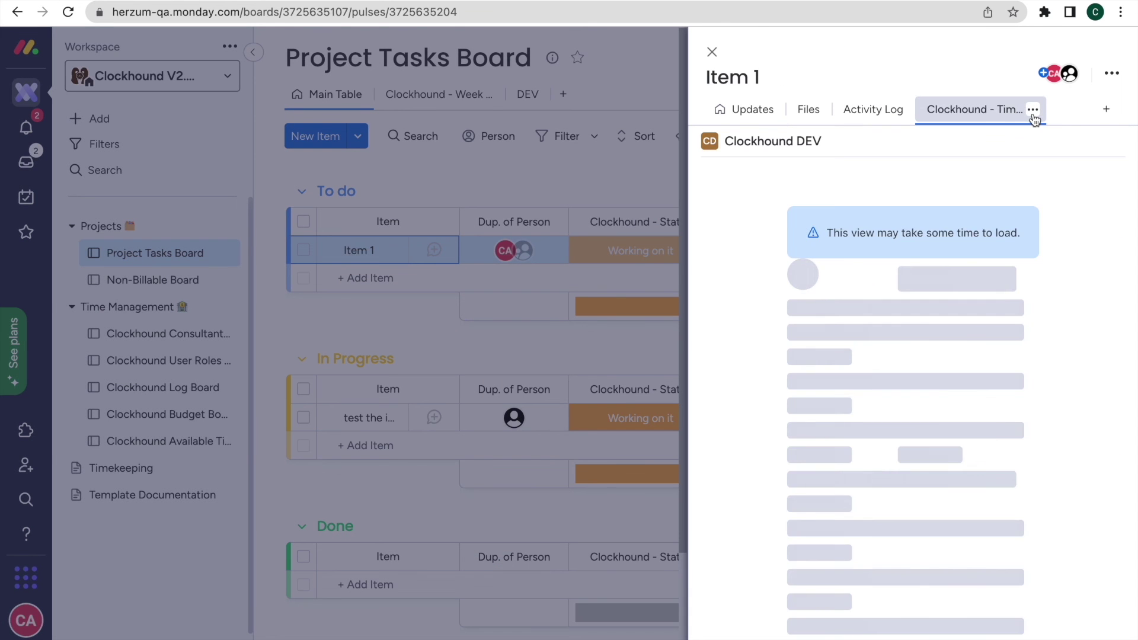
pyautogui.click(980, 218)
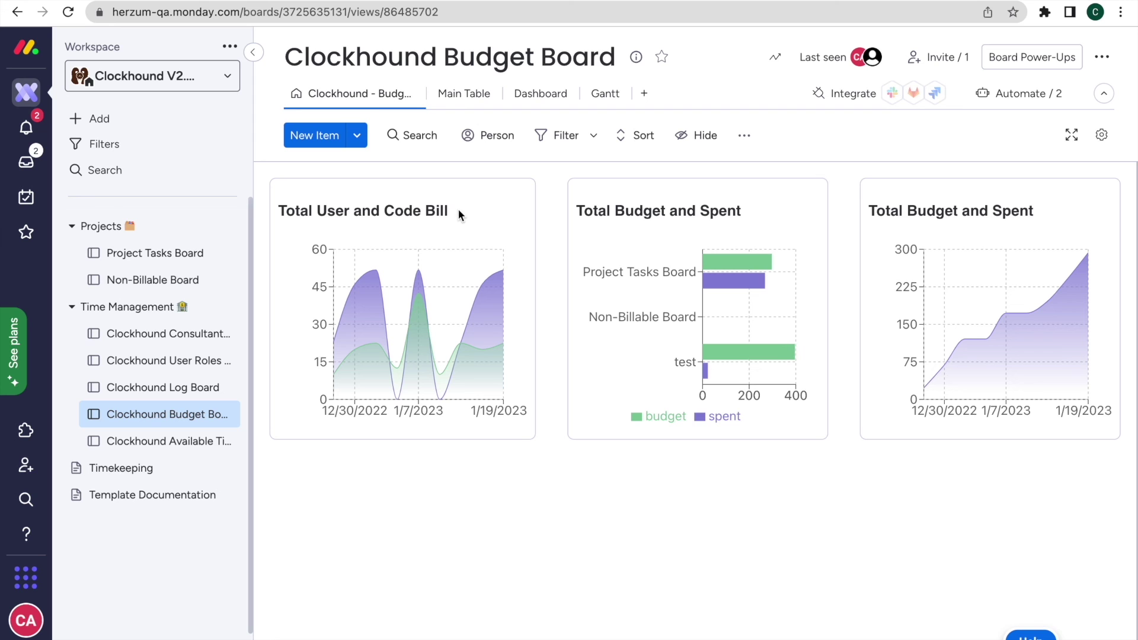
# Step: Hide and restore the workspace board list, and review the budget and spending charts in the Clockhound Budget Board
pyautogui.click(254, 53)
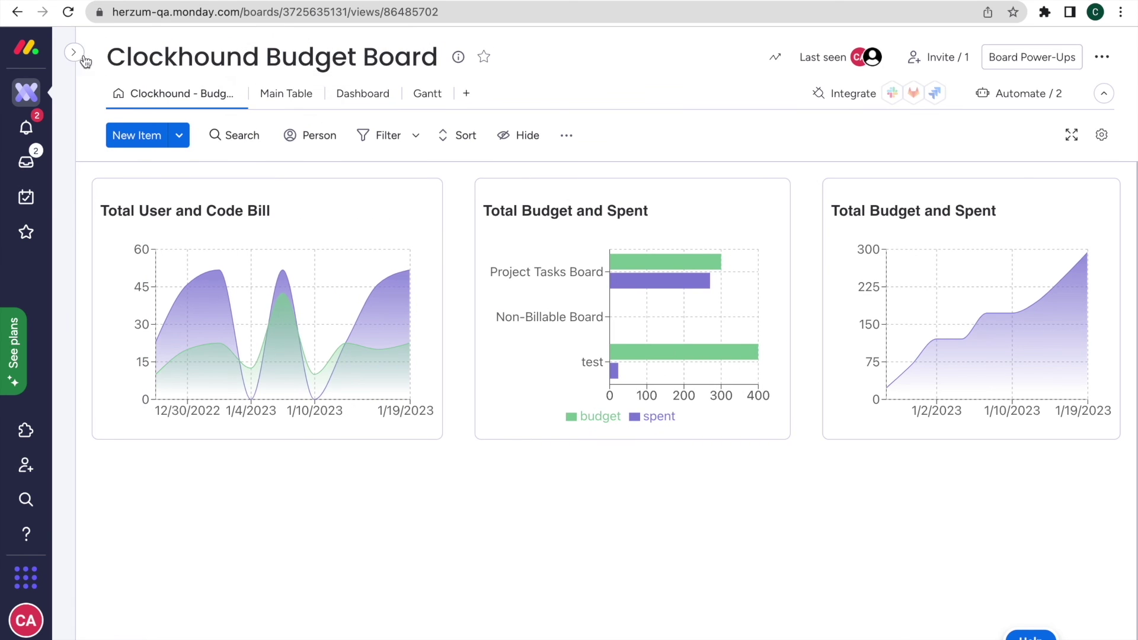
pyautogui.click(77, 55)
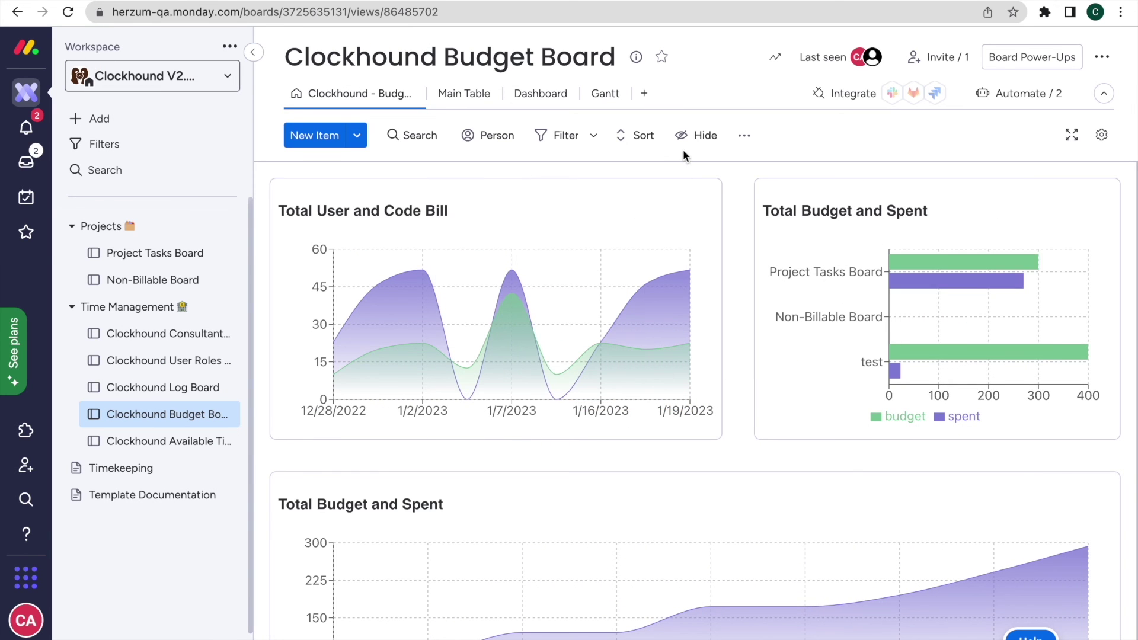
pyautogui.scroll(-2, 803, 453)
pyautogui.scroll(2, 648, 544)
# Step: Show the budget board's main table and expand the subitems of the Project Tasks Board item
pyautogui.click(471, 92)
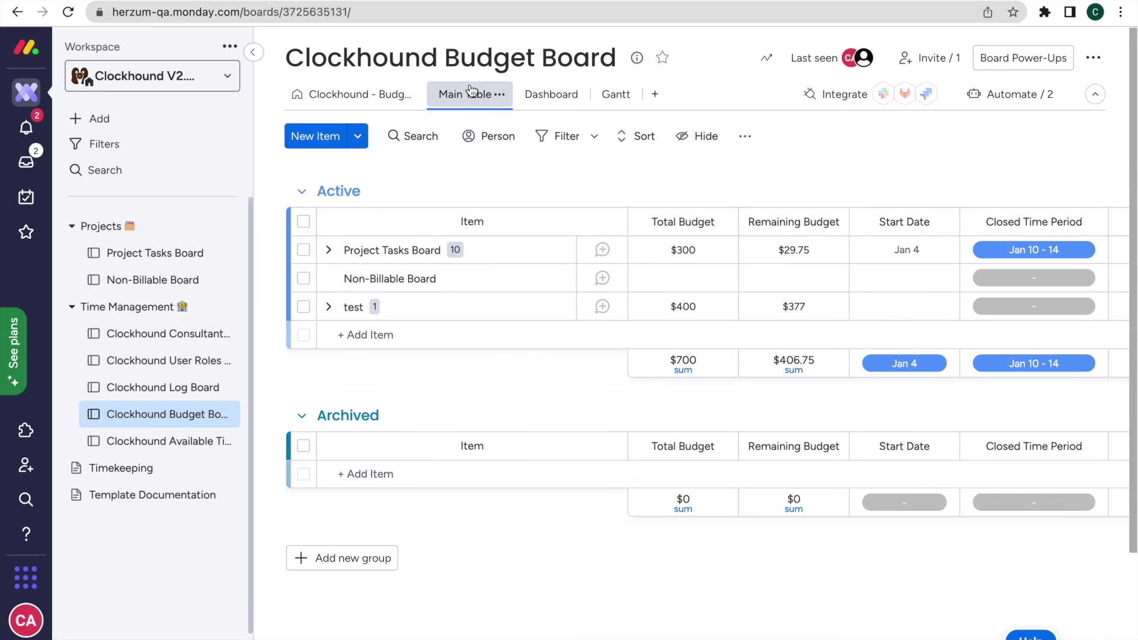
pyautogui.click(329, 250)
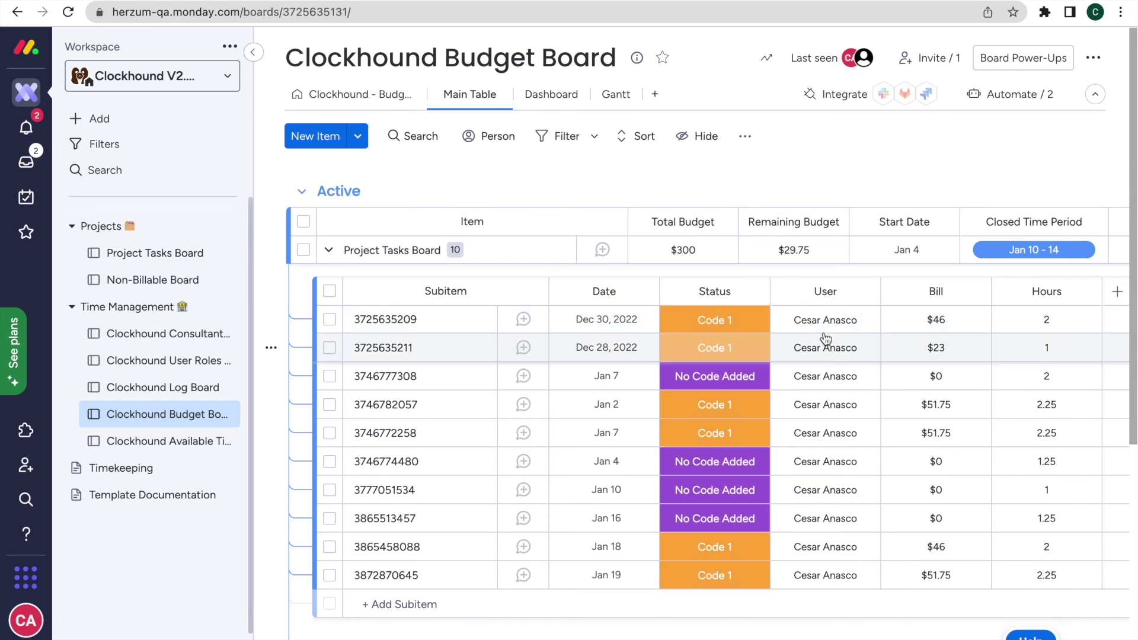